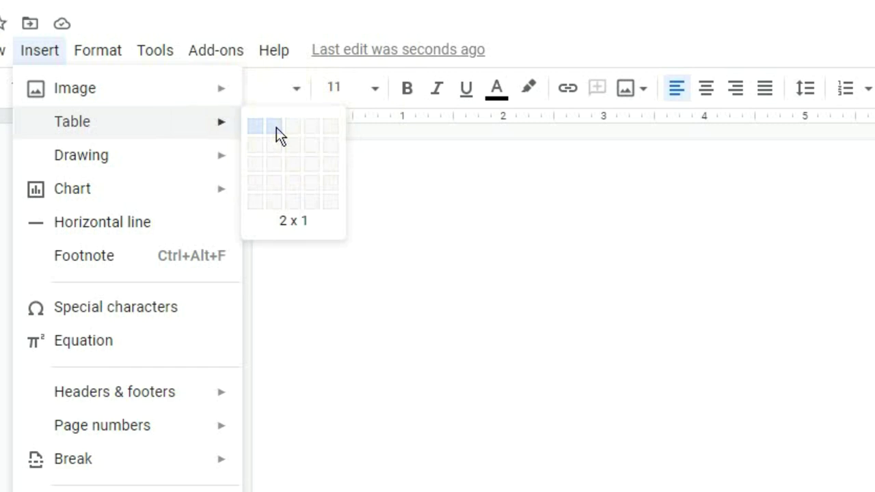
# Step: Insert a table with two columns and one row into the blank document
pyautogui.click(277, 128)
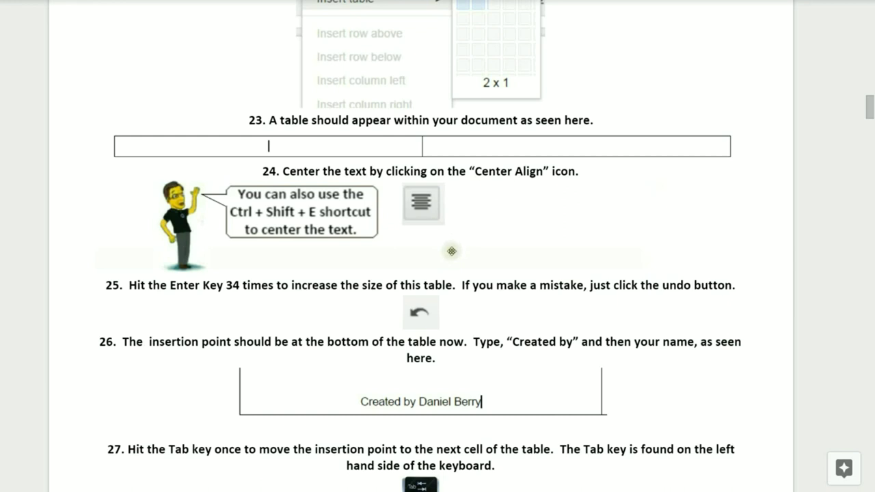
# Step: Read the lesson guide's instructions on enlarging and centering the table and on finding the Word Art tool
pyautogui.scroll(-3, 451, 251)
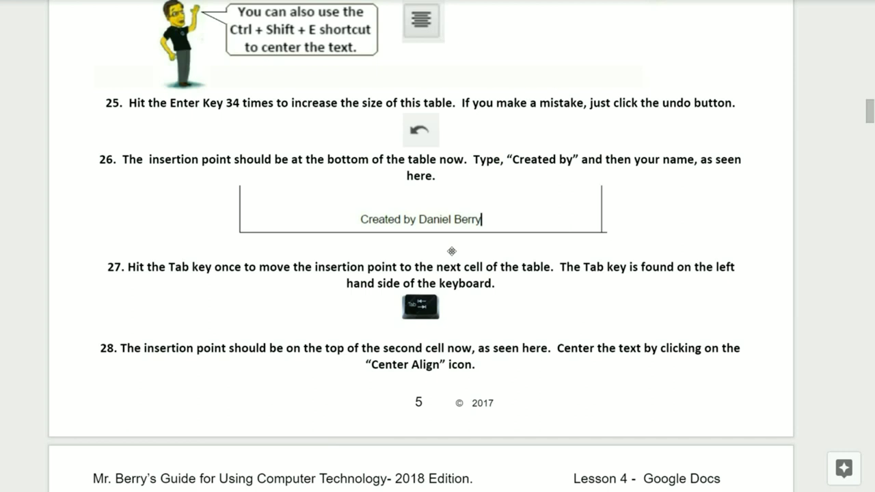
pyautogui.scroll(-1, 464, 276)
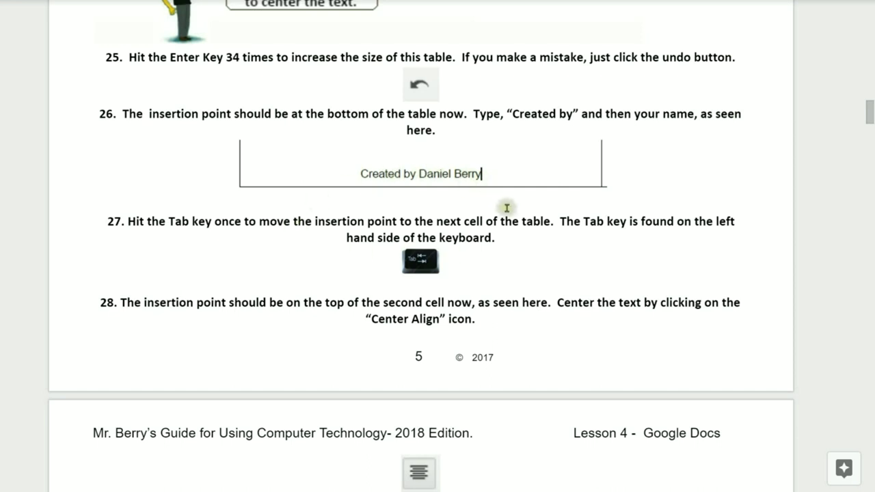
pyautogui.scroll(-2, 554, 264)
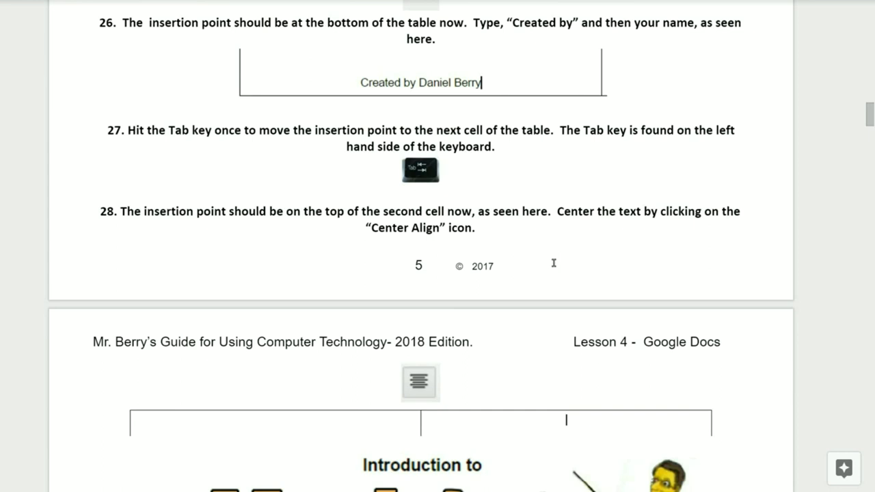
pyautogui.scroll(-5, 555, 261)
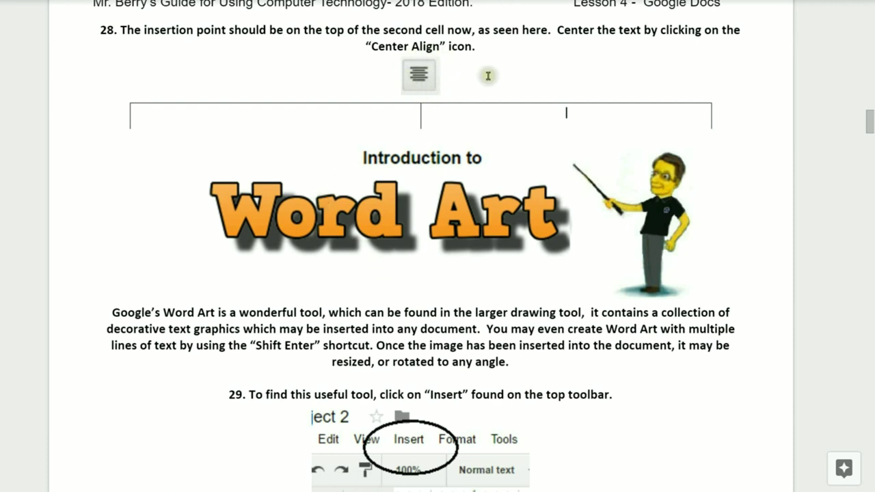
pyautogui.scroll(-1, 870, 121)
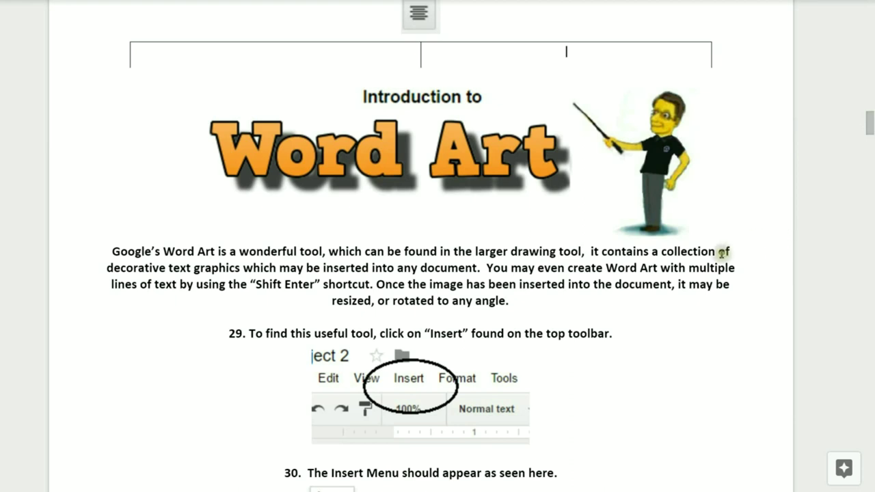
pyautogui.scroll(-1, 721, 254)
pyautogui.scroll(-1, 721, 254)
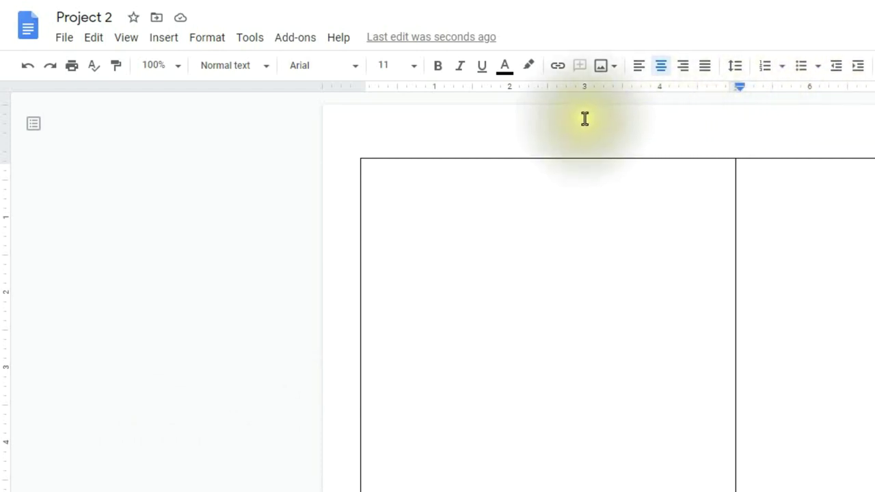
# Step: Start a new drawing to insert in the table's second cell
pyautogui.click(164, 40)
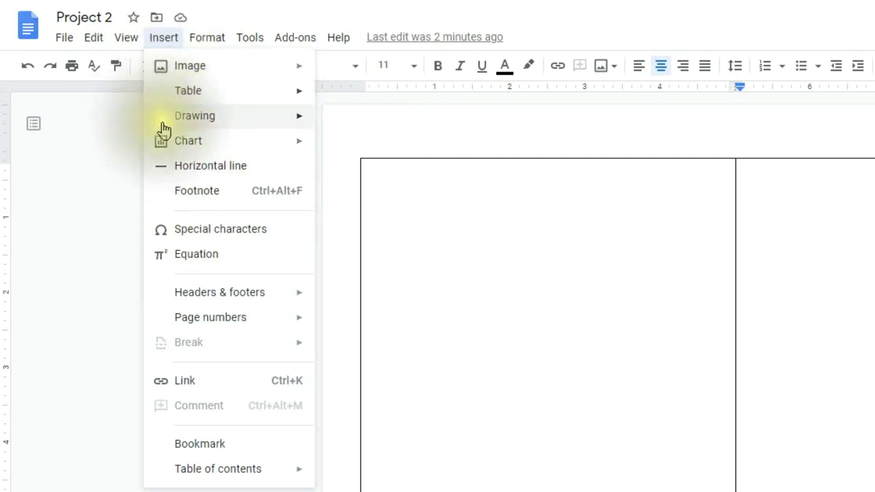
pyautogui.moveTo(175, 121)
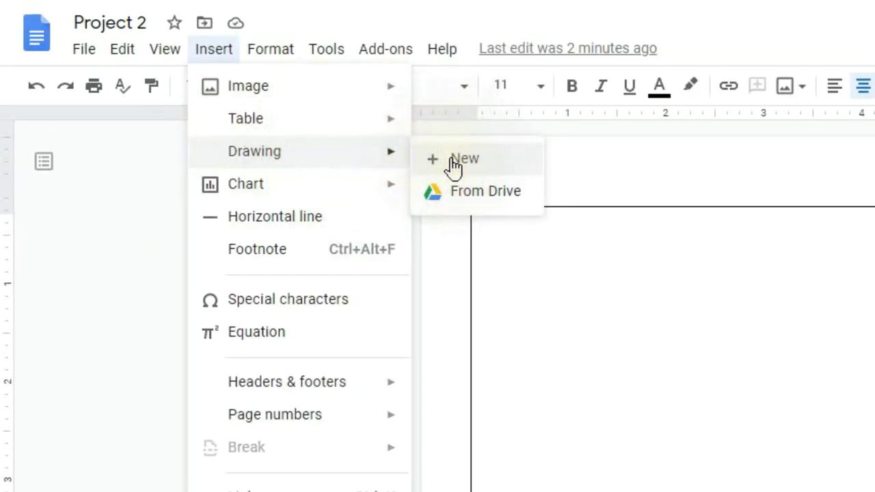
pyautogui.click(462, 167)
pyautogui.click(462, 167)
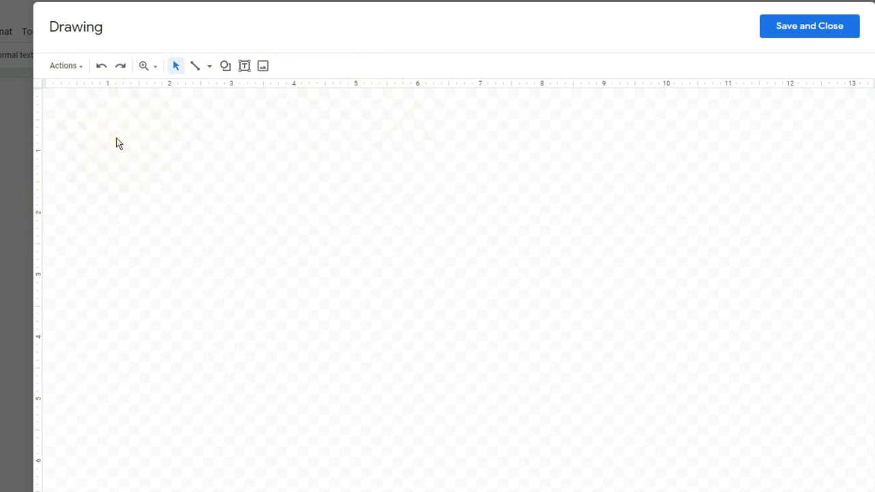
# Step: Create word art reading "Happy" and "Thanksgiving" on two lines and move it higher on the drawing canvas
pyautogui.click(64, 67)
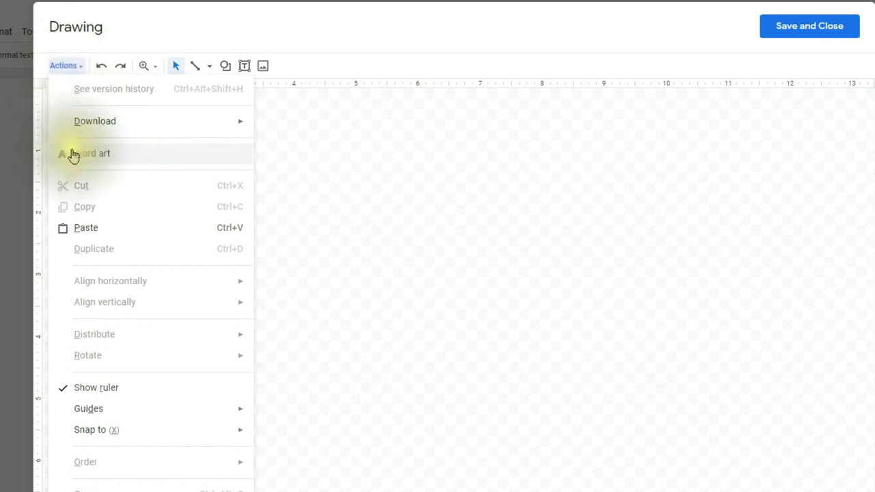
pyautogui.click(164, 159)
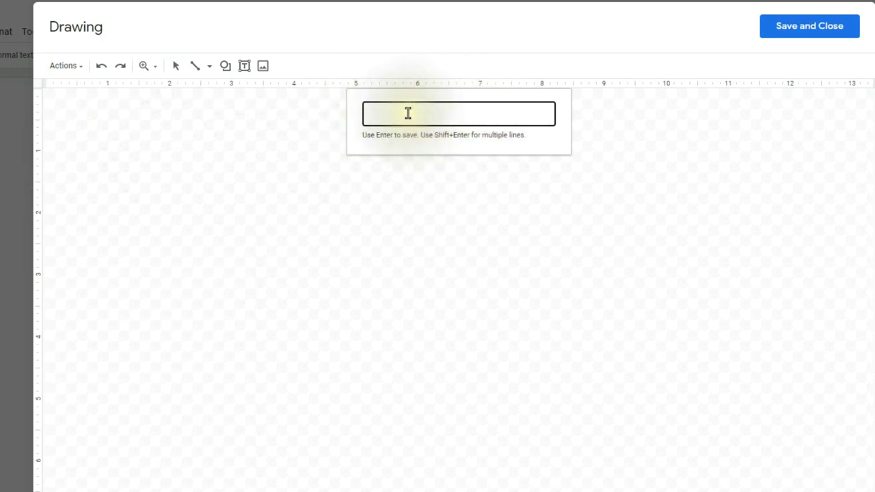
pyautogui.click(409, 112)
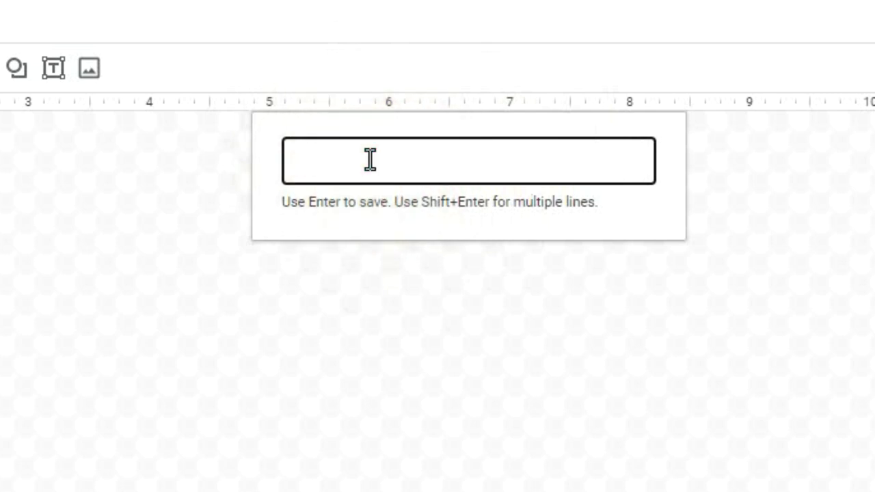
pyautogui.write('Happy')
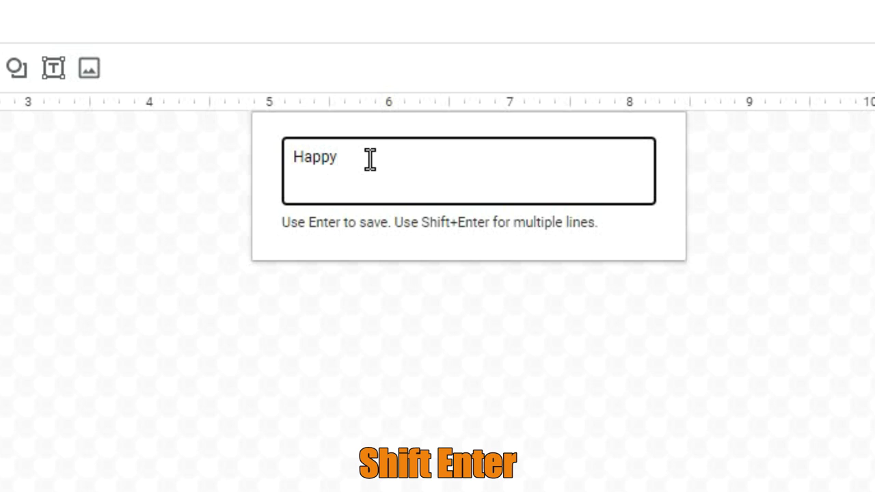
pyautogui.hotkey('shift', 'Return')
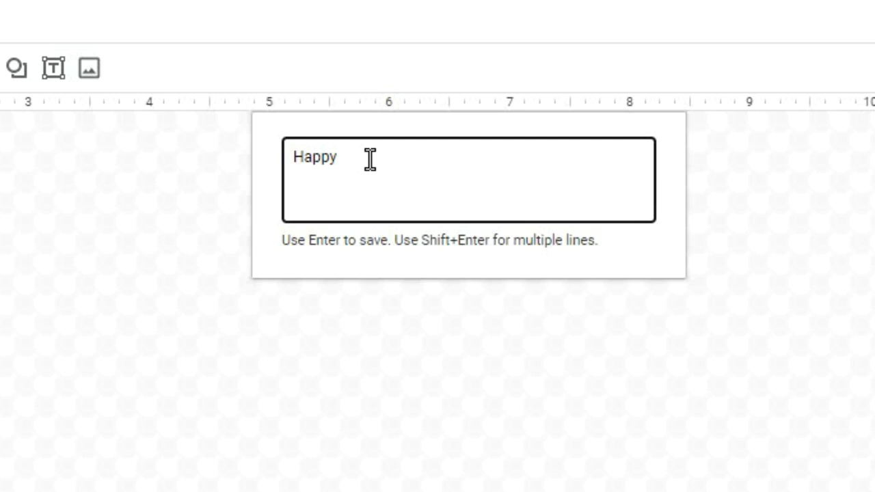
pyautogui.write('Thanks')
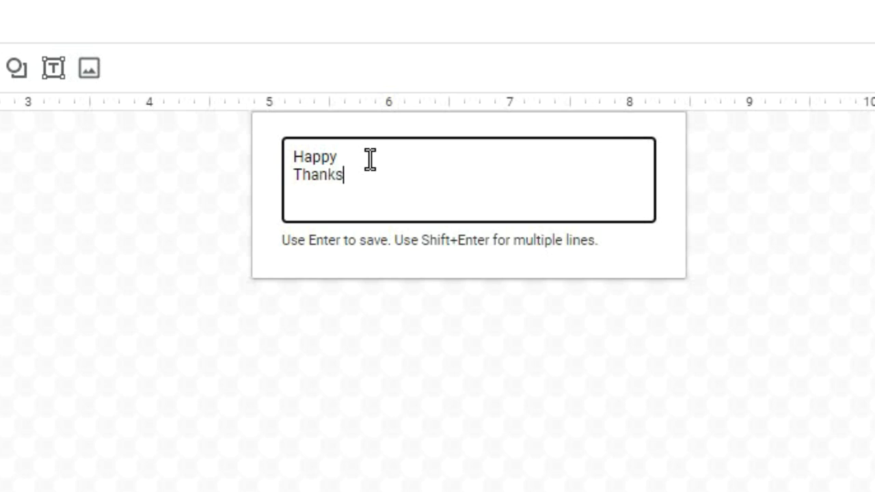
pyautogui.write('giving')
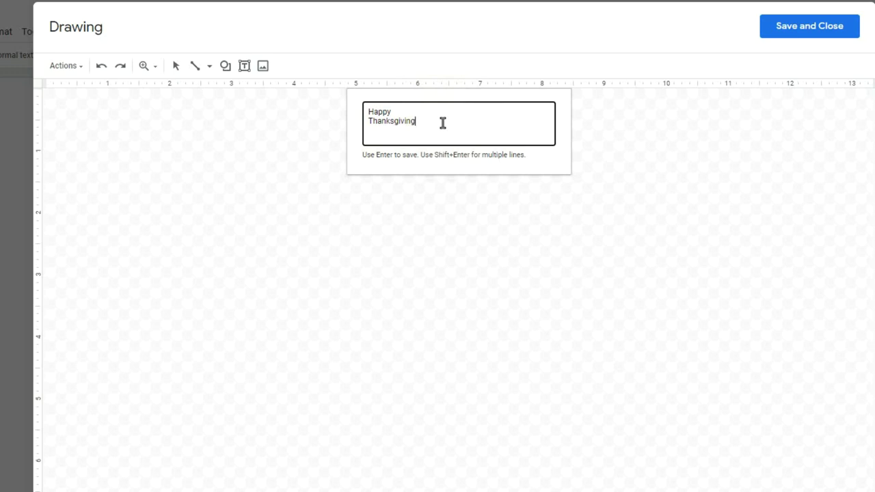
pyautogui.press('Return')
pyautogui.moveTo(474, 373); pyautogui.dragTo(436, 179)
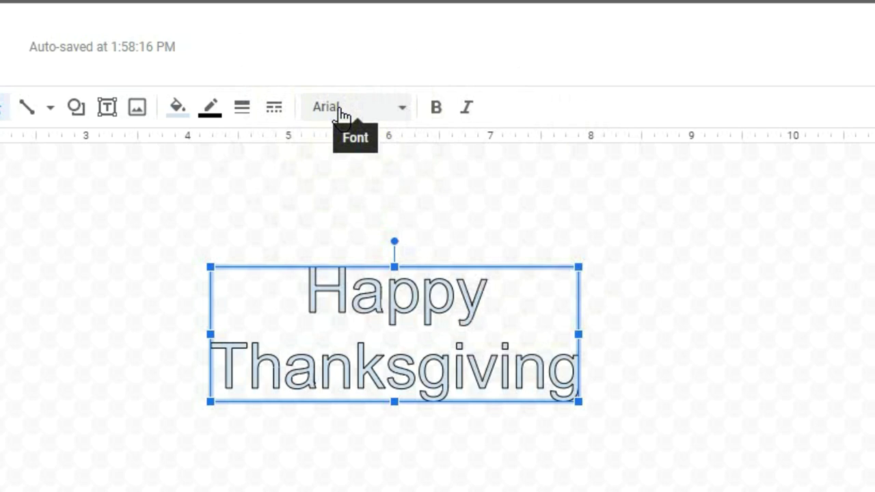
# Step: Set the Happy Thanksgiving word art's font to Lobster and its fill to solid orange
pyautogui.click(340, 115)
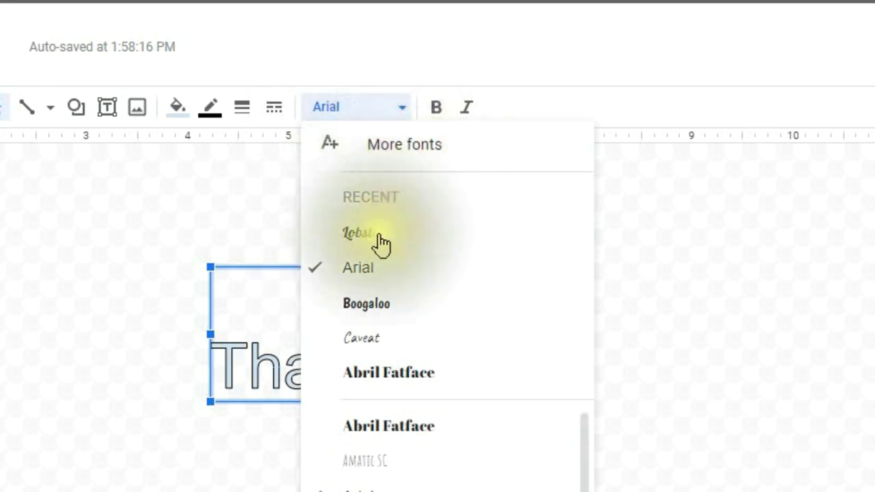
pyautogui.click(352, 241)
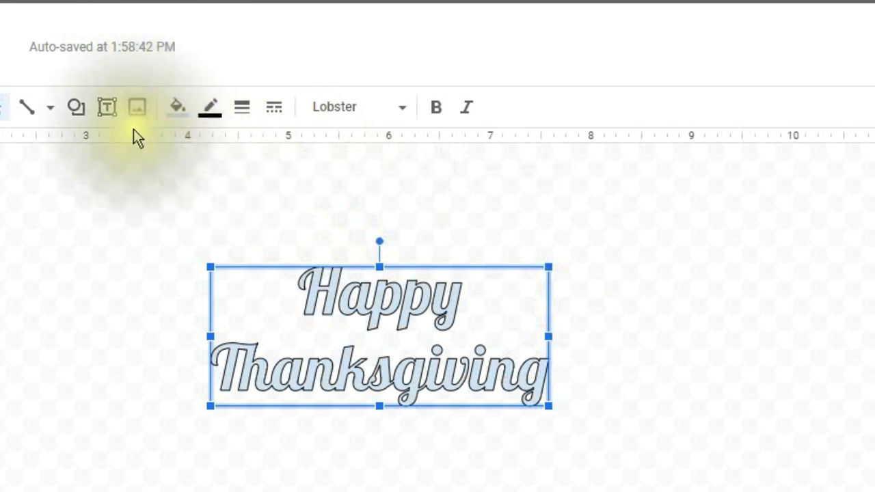
pyautogui.click(178, 109)
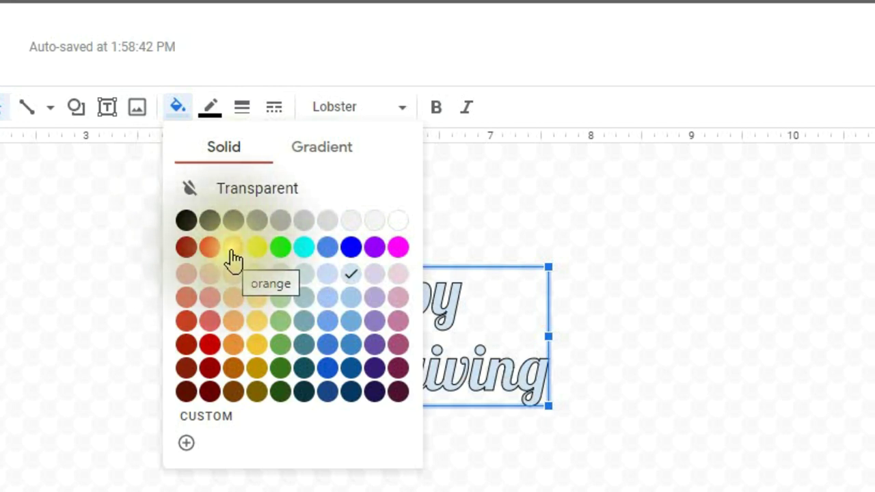
pyautogui.click(233, 251)
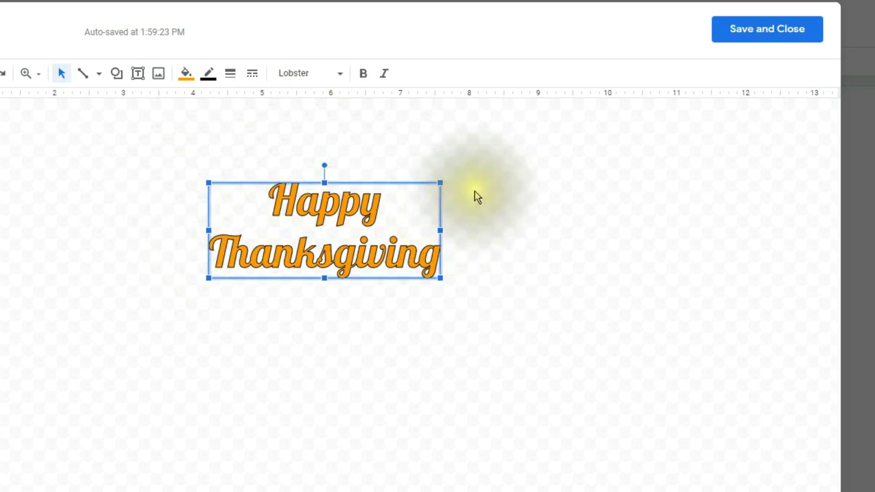
# Step: Save the drawing into the document and add a new line below the word art
pyautogui.click(743, 39)
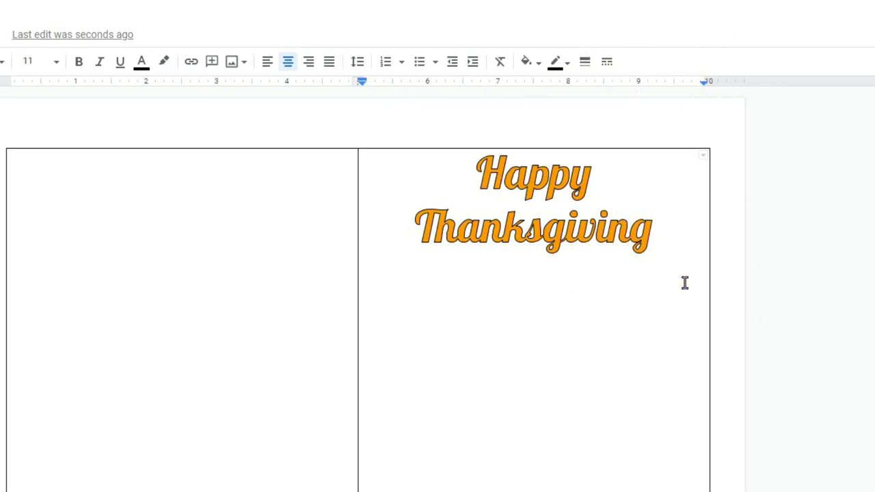
pyautogui.press('Return')
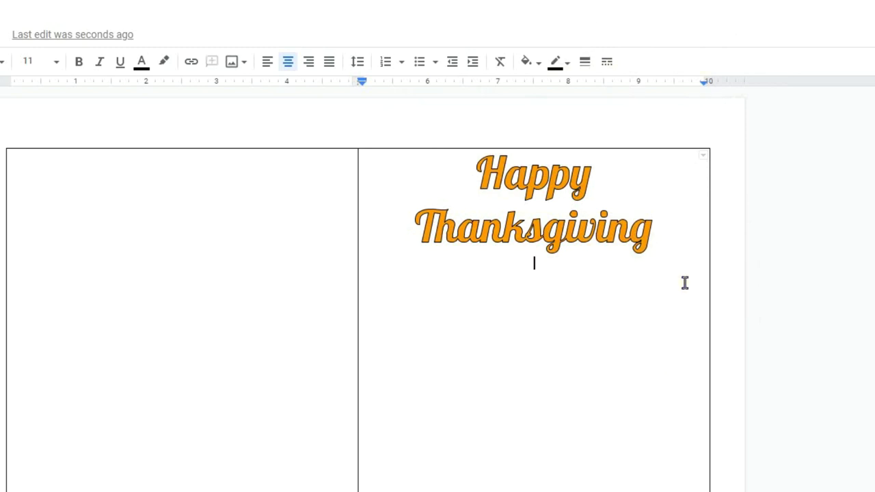
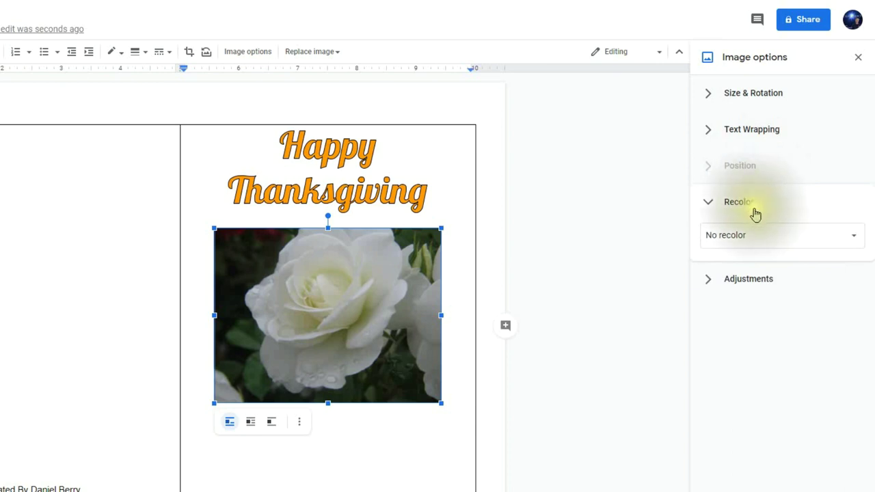
# Step: Look at the rose image's adjustment options and read the lesson guide's instructions for inserting an image
pyautogui.click(727, 279)
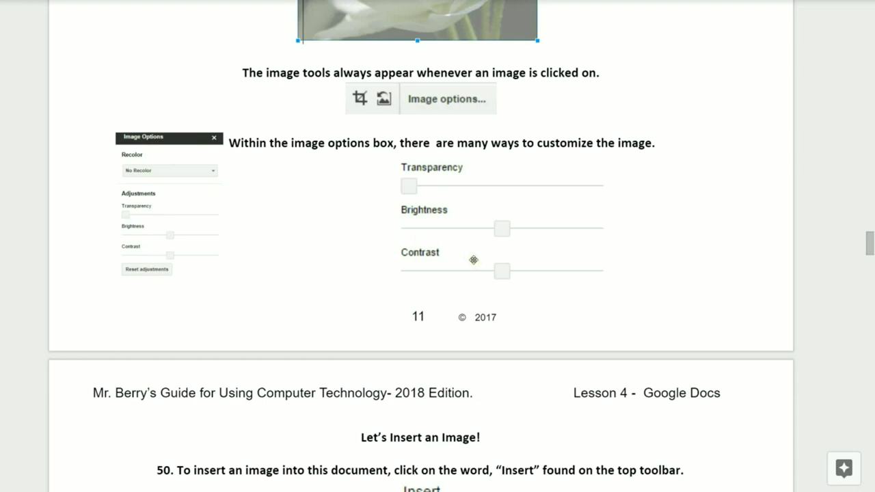
pyautogui.scroll(-5, 473, 260)
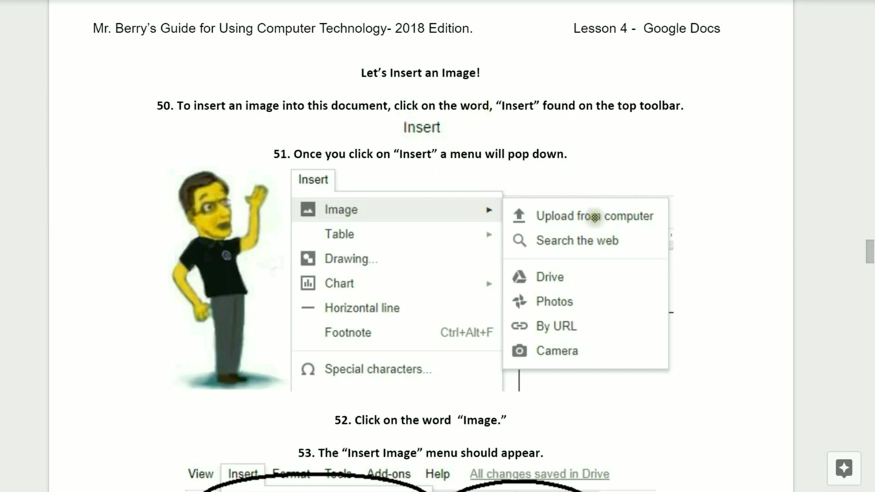
pyautogui.scroll(-1, 595, 217)
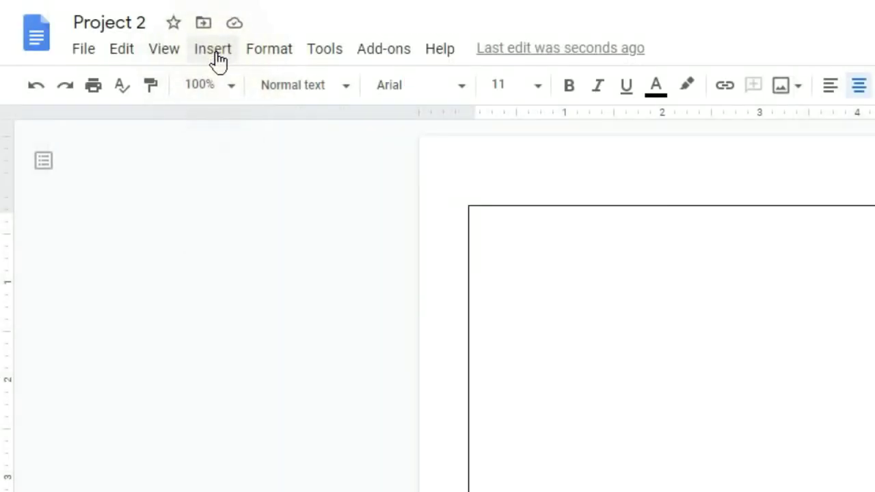
# Step: Open the web image search for inserting an image and search for 995263
pyautogui.click(215, 52)
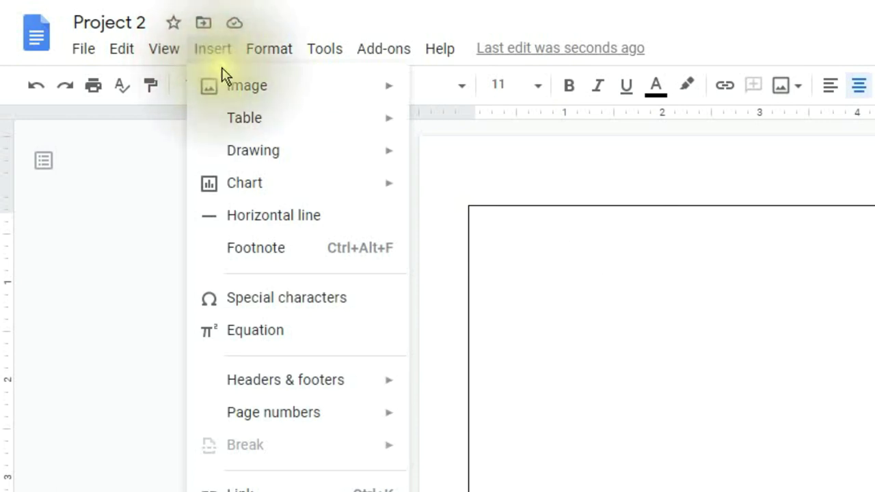
pyautogui.moveTo(234, 134)
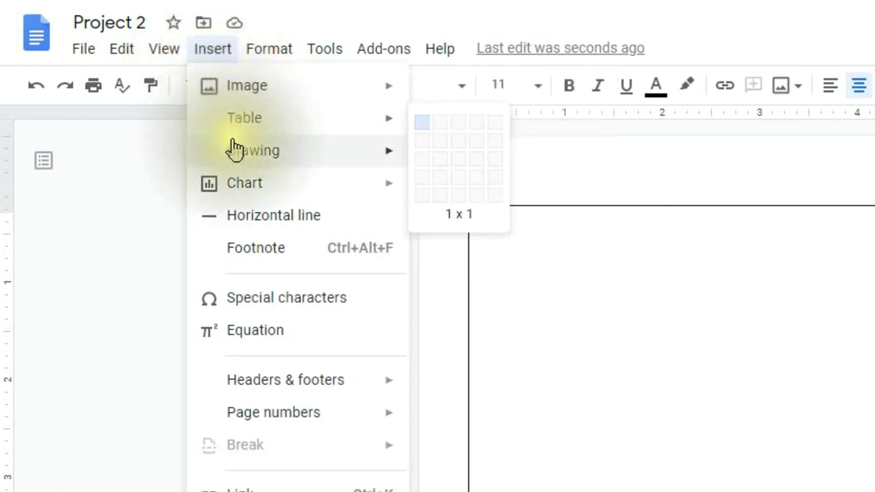
pyautogui.moveTo(222, 90)
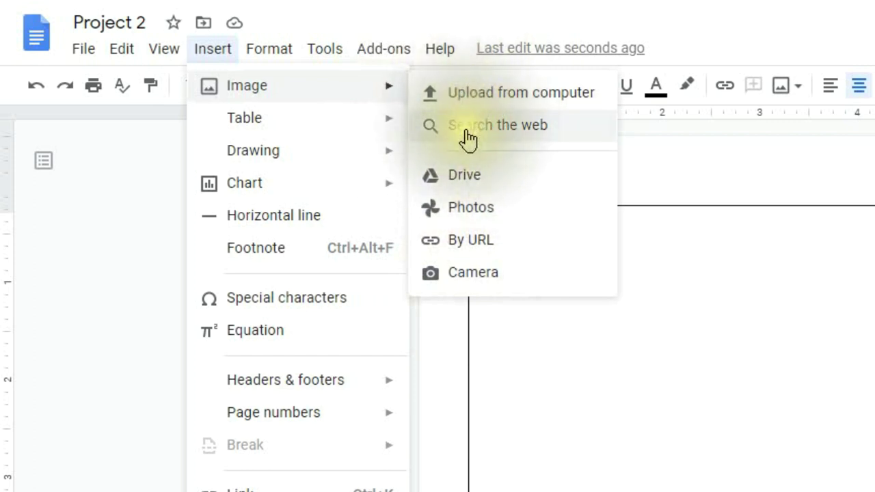
pyautogui.click(576, 136)
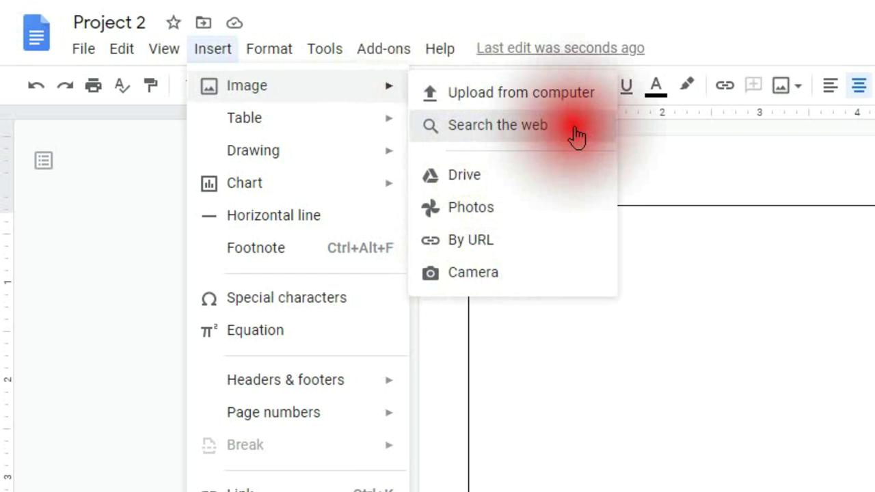
pyautogui.click(576, 136)
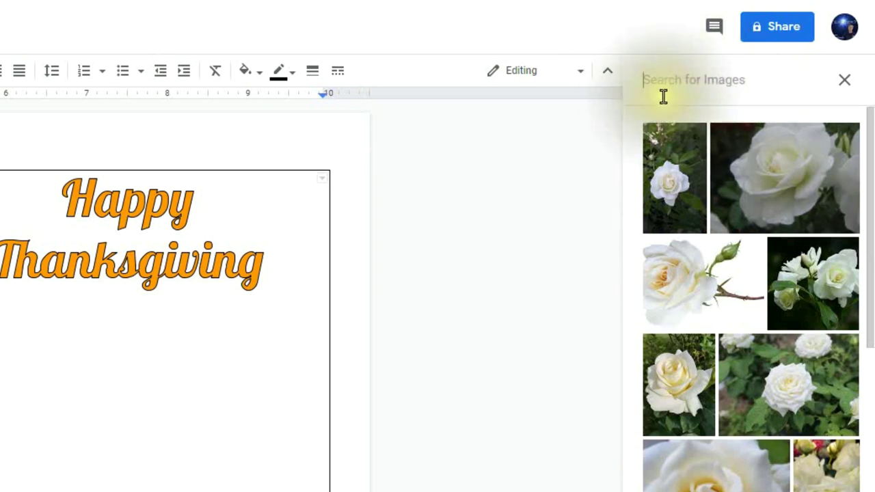
pyautogui.click(657, 79)
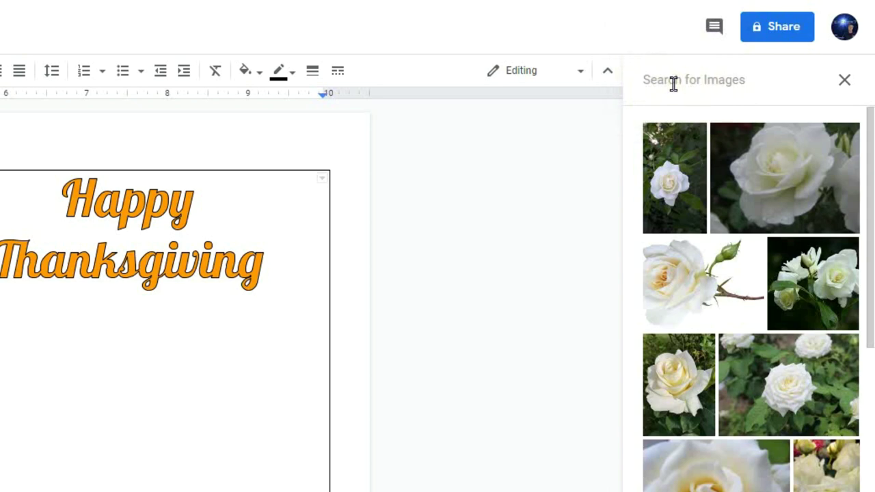
pyautogui.click(674, 82)
pyautogui.write('99')
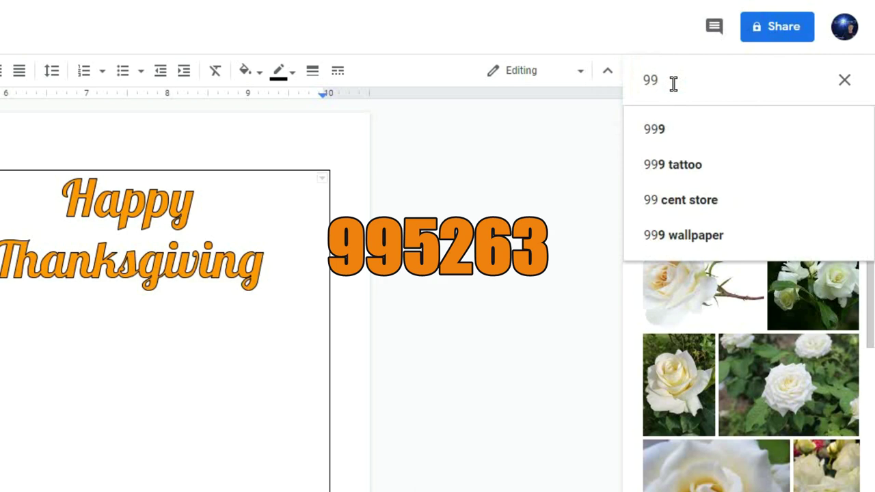
pyautogui.write('52')
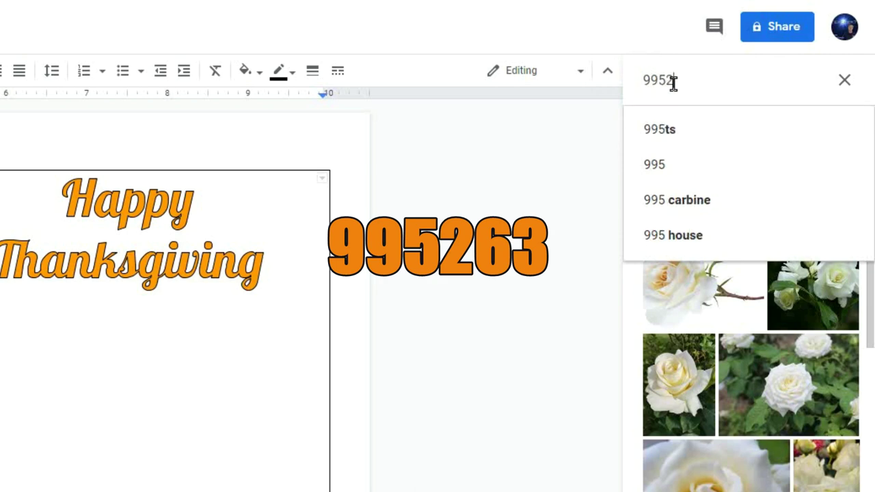
pyautogui.write('6')
pyautogui.press('Return')
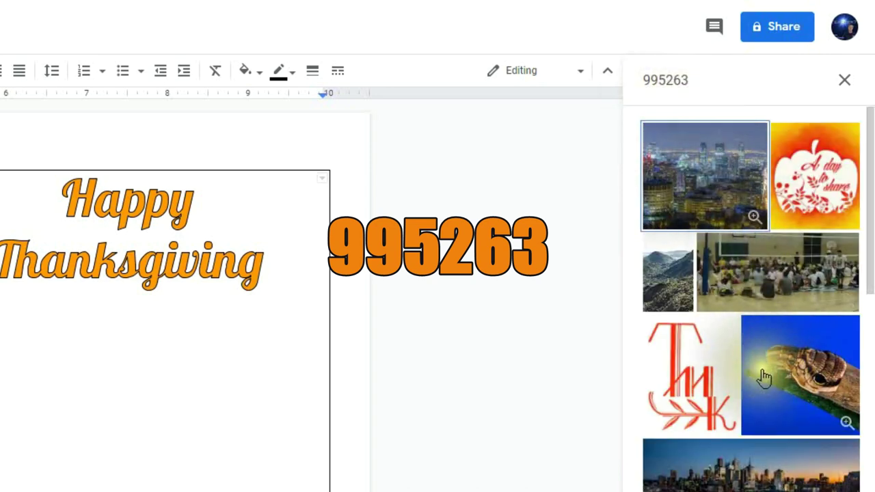
# Step: Insert the "A day to share" pumpkin image from the search results below the Happy Thanksgiving word art
pyautogui.scroll(-5, 769, 342)
pyautogui.scroll(4, 766, 380)
pyautogui.scroll(2, 765, 379)
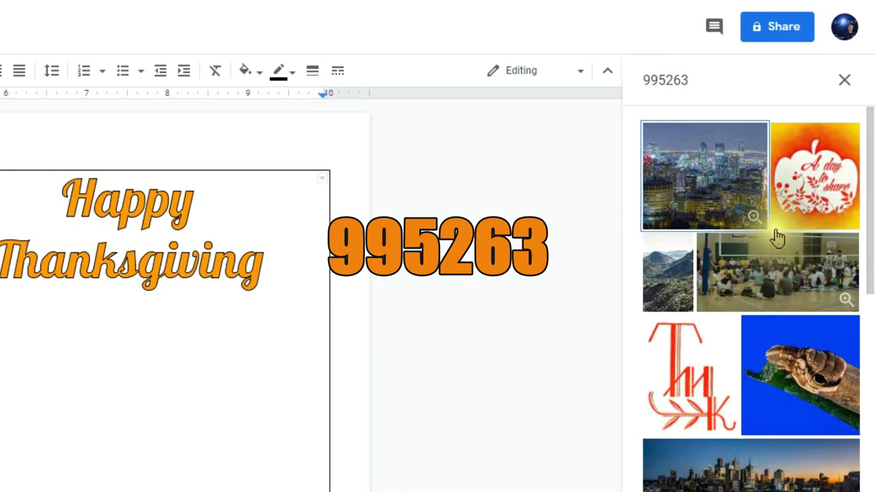
pyautogui.click(818, 183)
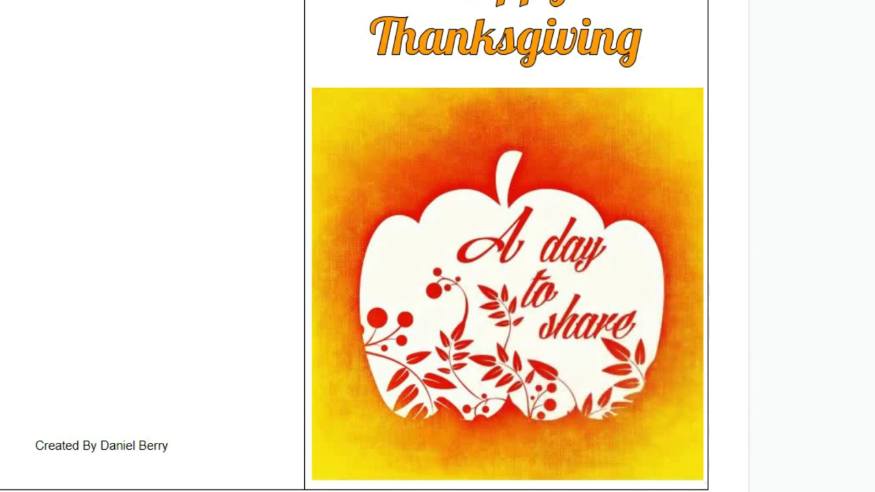
pyautogui.click(532, 291)
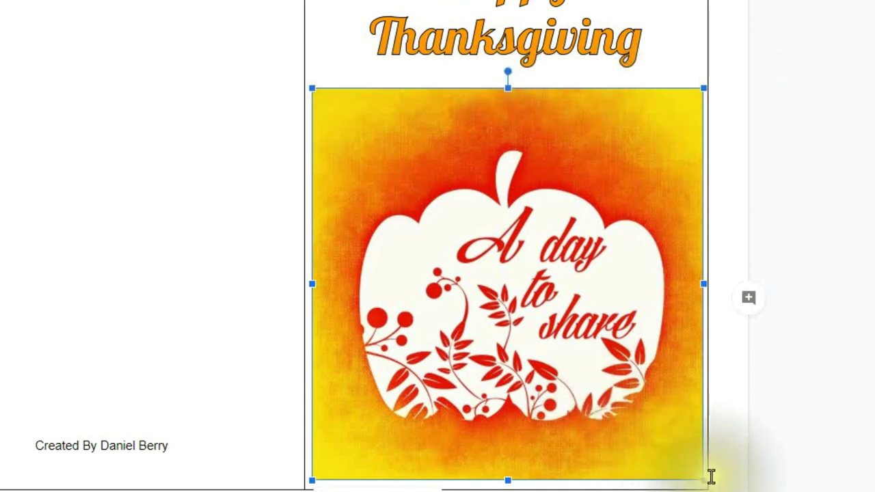
pyautogui.moveTo(511, 71); pyautogui.dragTo(469, 86)
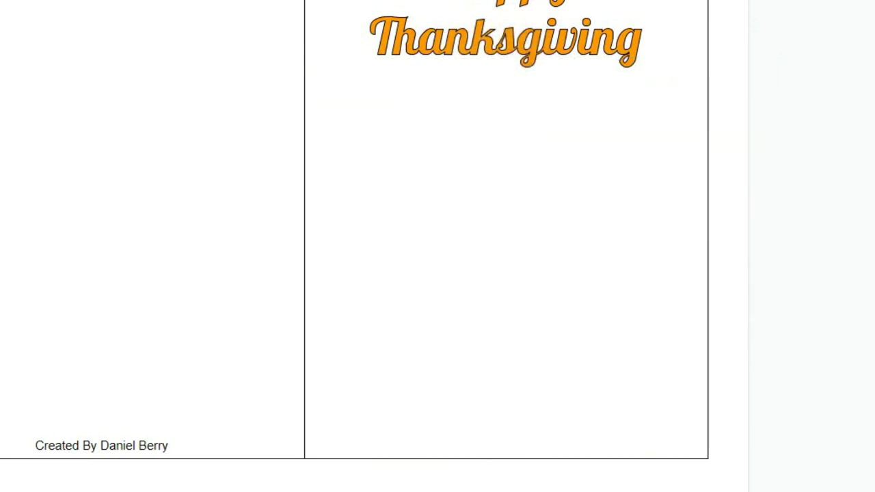
pyautogui.hotkey('ctrl', 'z')
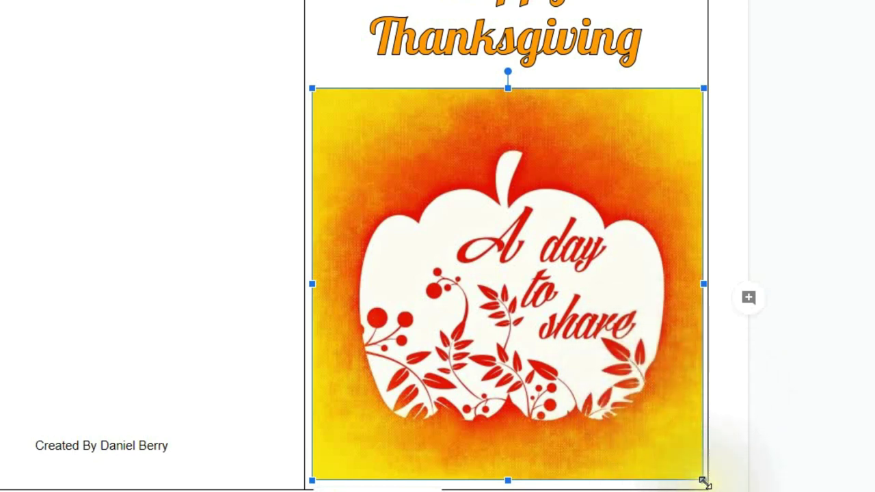
# Step: Shrink the pumpkin image proportionally to slightly less than half its inserted width and height
pyautogui.moveTo(707, 482); pyautogui.dragTo(491, 268)
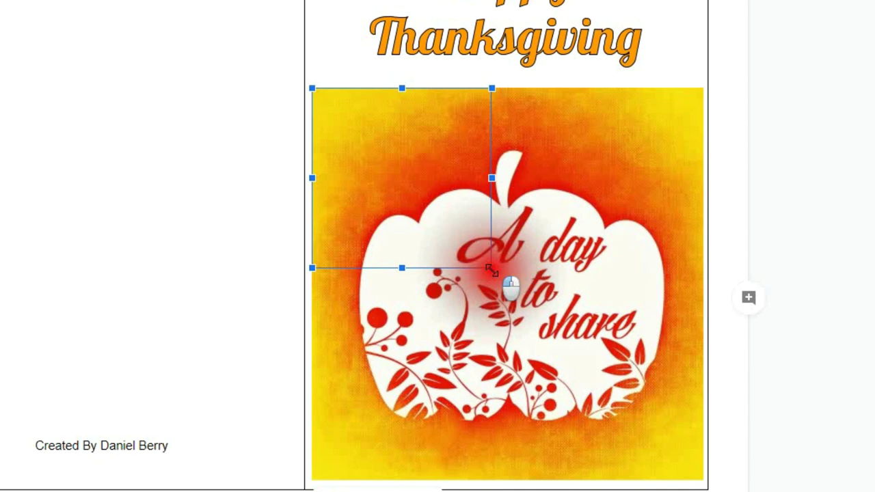
pyautogui.moveTo(491, 268); pyautogui.dragTo(494, 272)
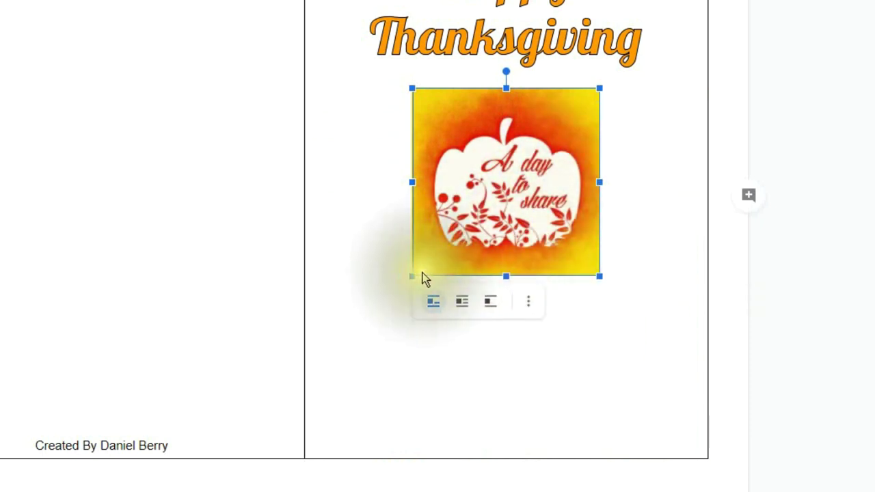
pyautogui.moveTo(412, 276); pyautogui.dragTo(441, 275)
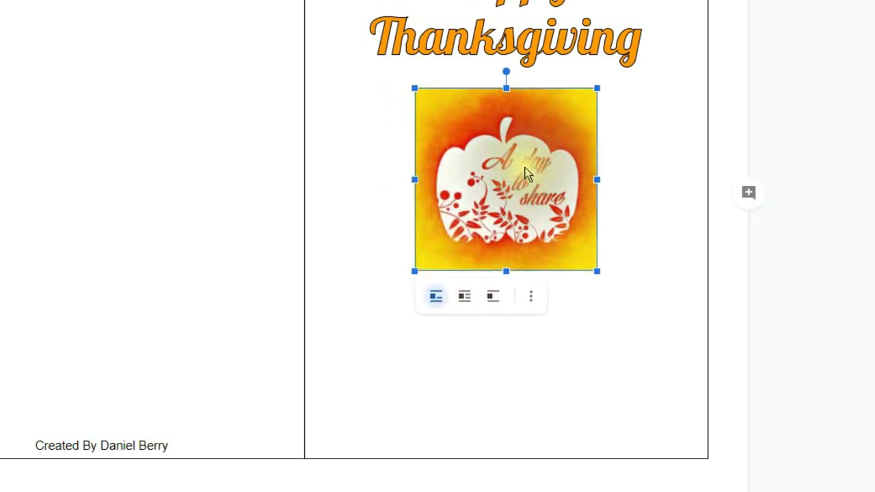